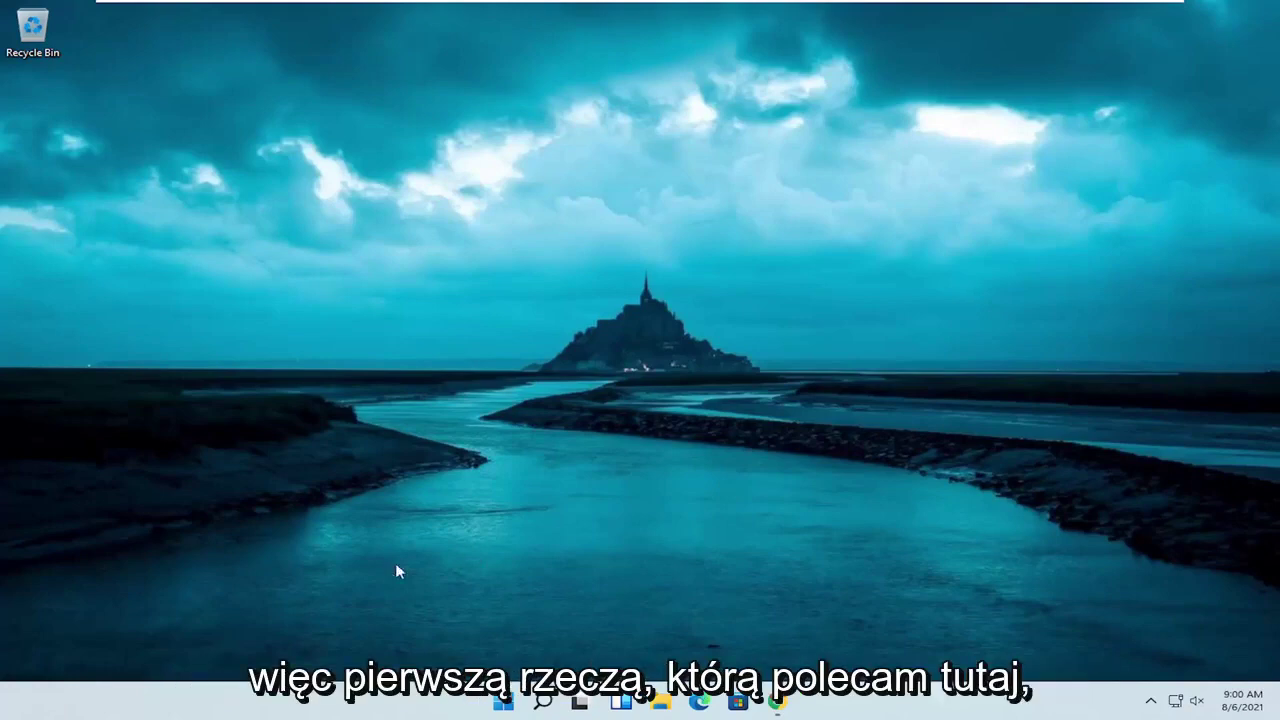
Step: Launch System Configuration by searching 'msconfig' and go to its Boot tab
click(542, 703)
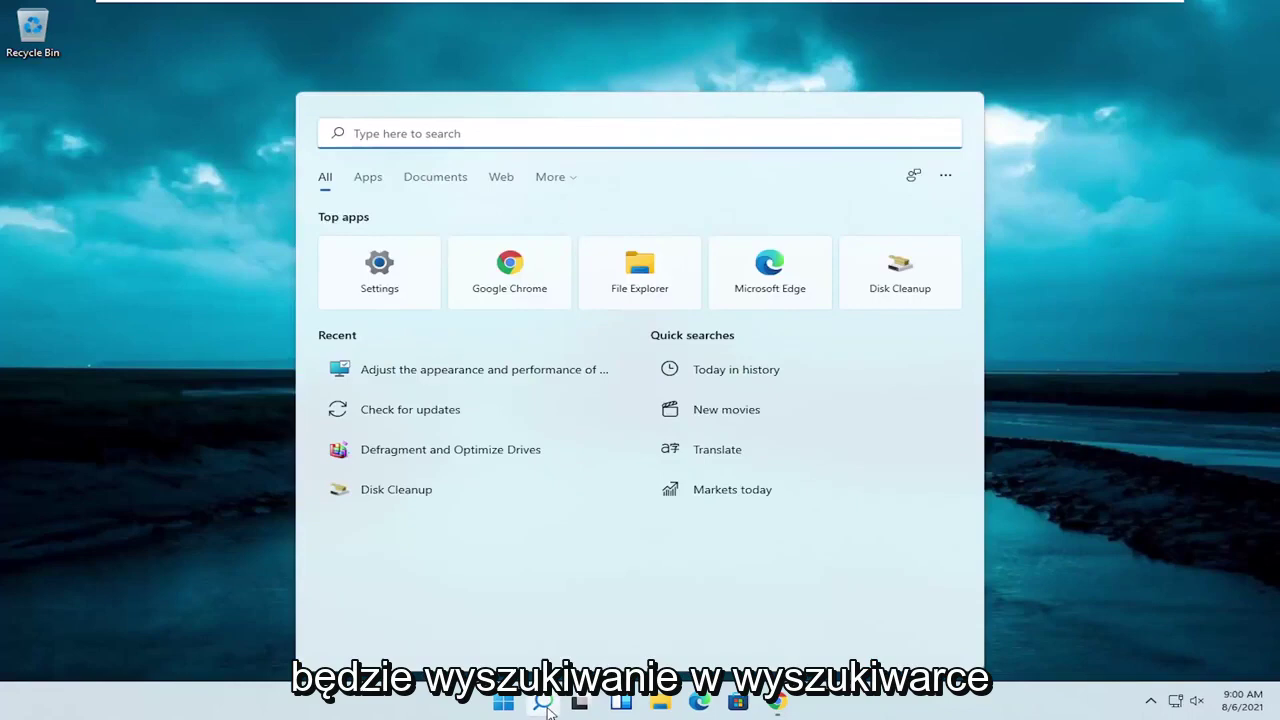
text(msconfig)
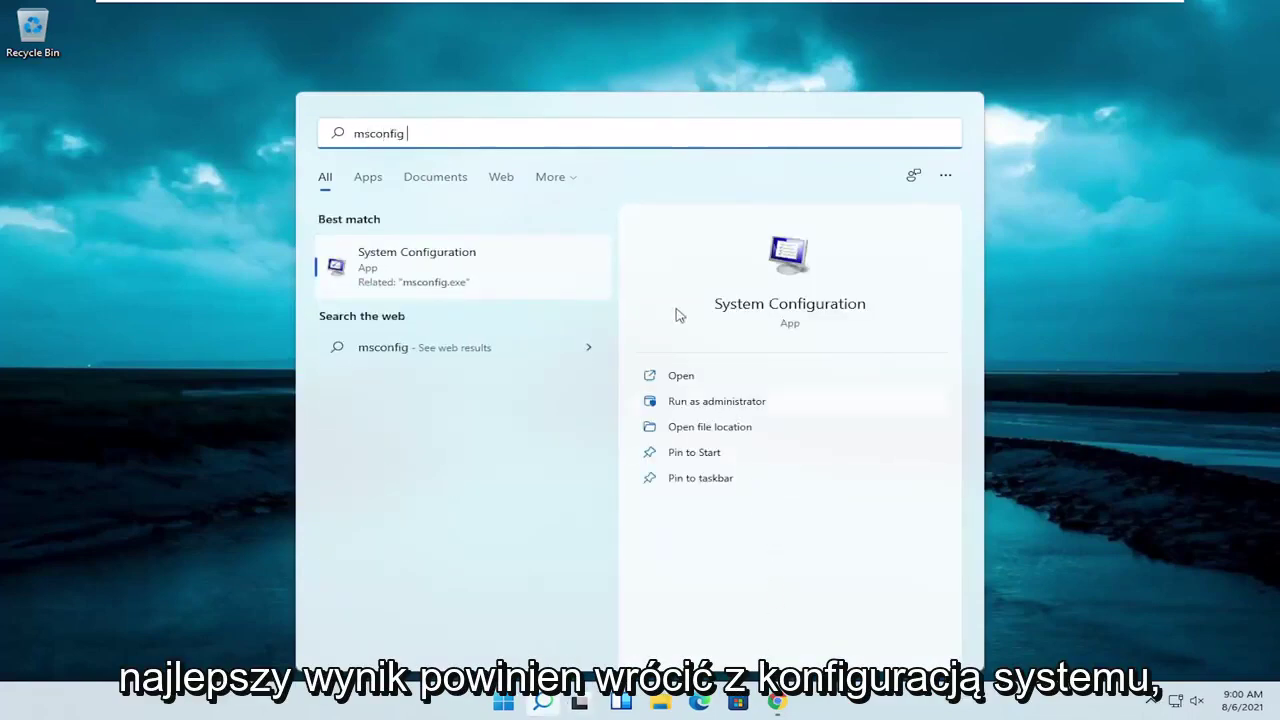
click(437, 277)
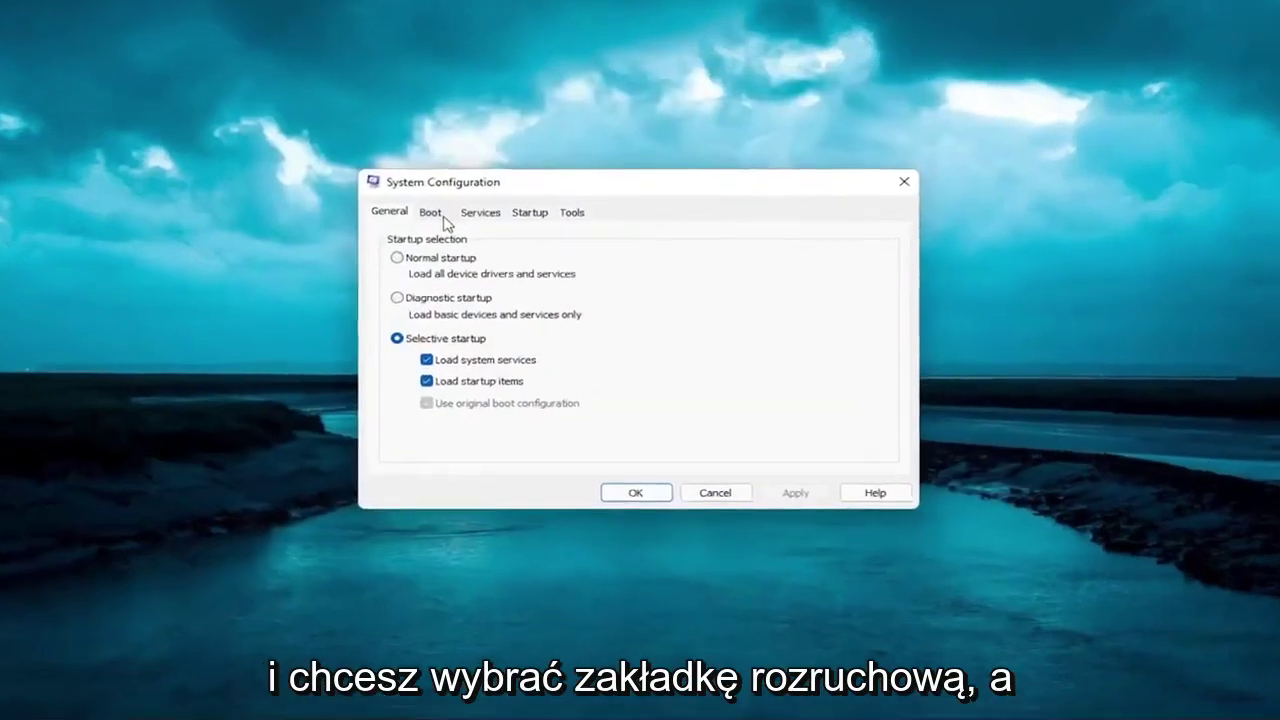
click(443, 218)
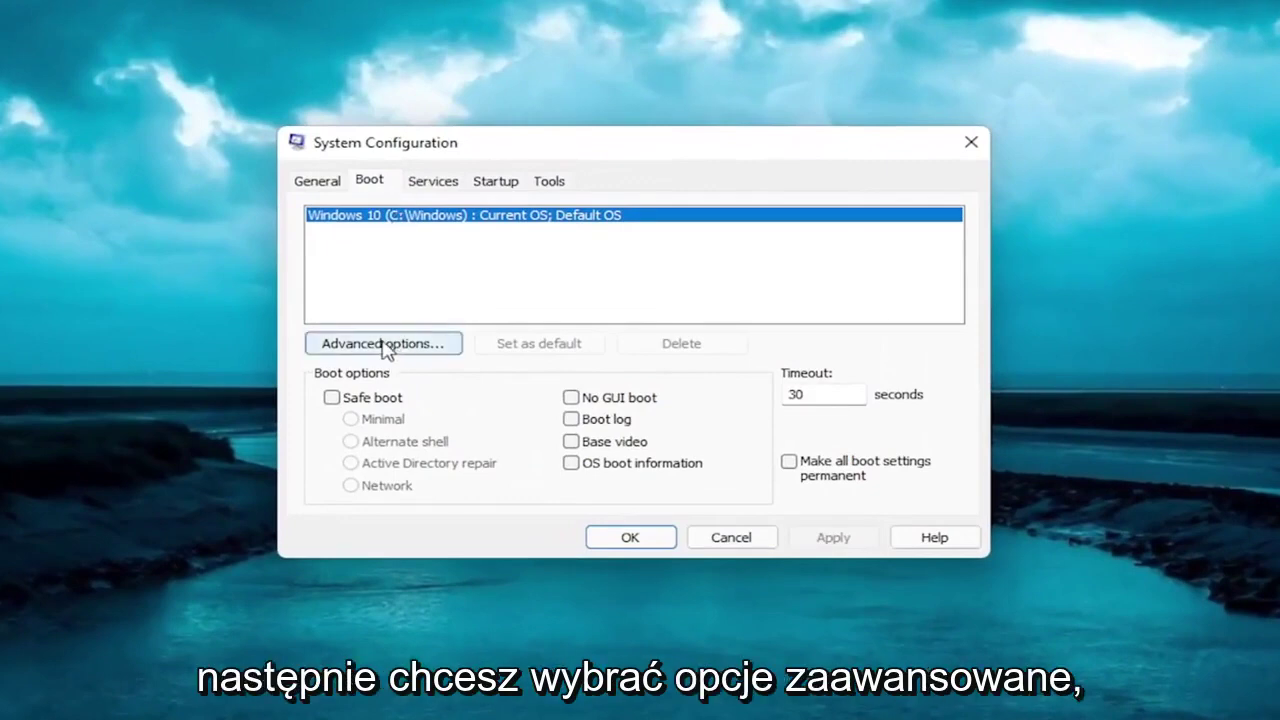
Step: In Advanced boot options, set the processor count to 2 and enable Maximum memory (4096)
click(389, 344)
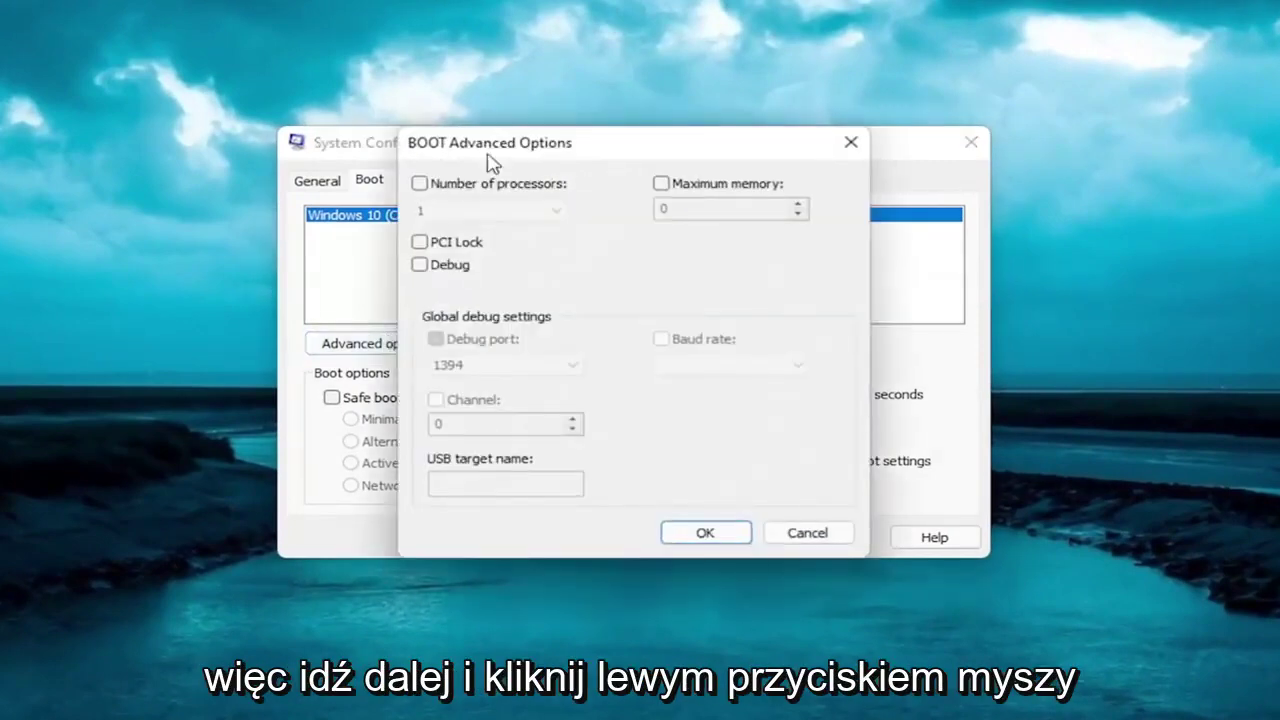
click(420, 184)
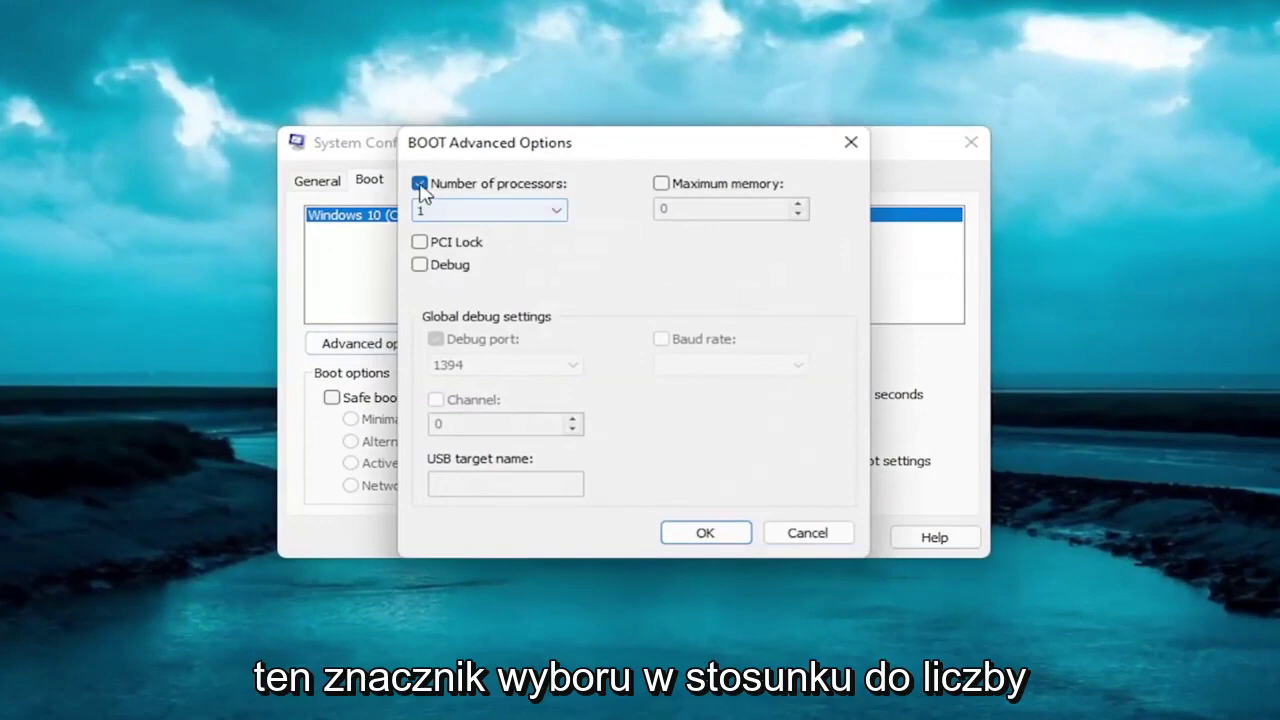
click(558, 215)
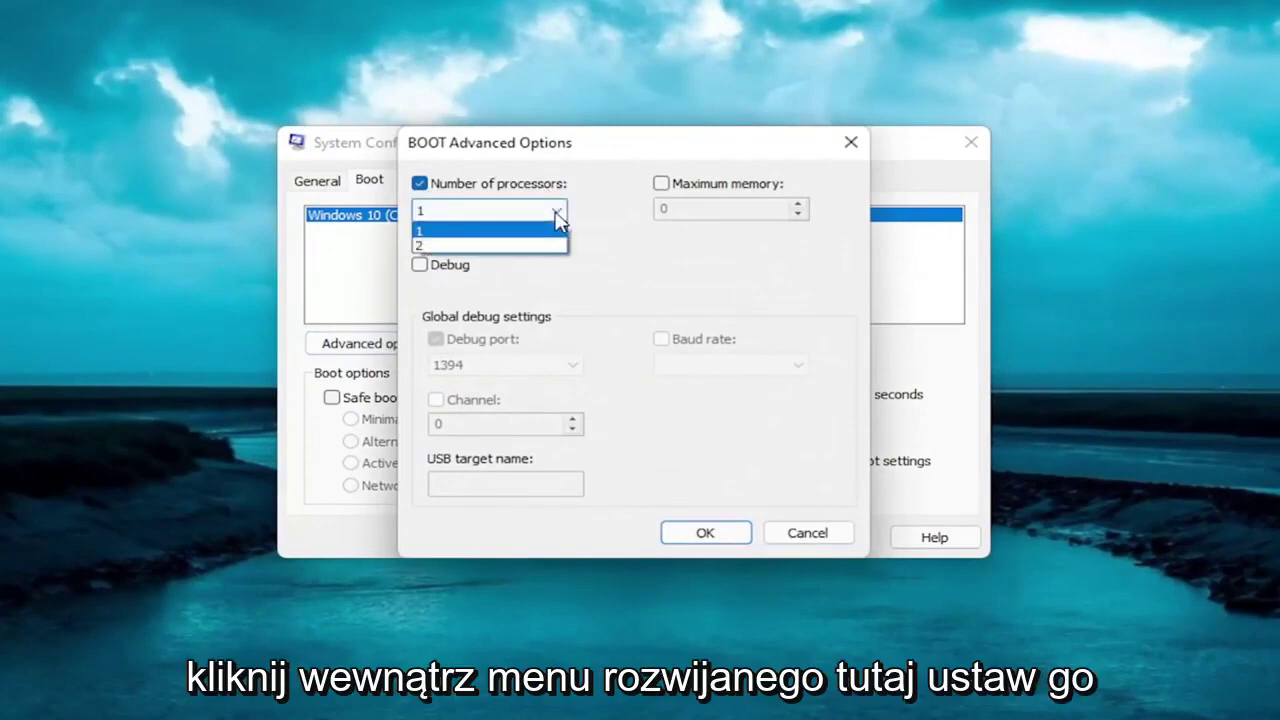
click(532, 246)
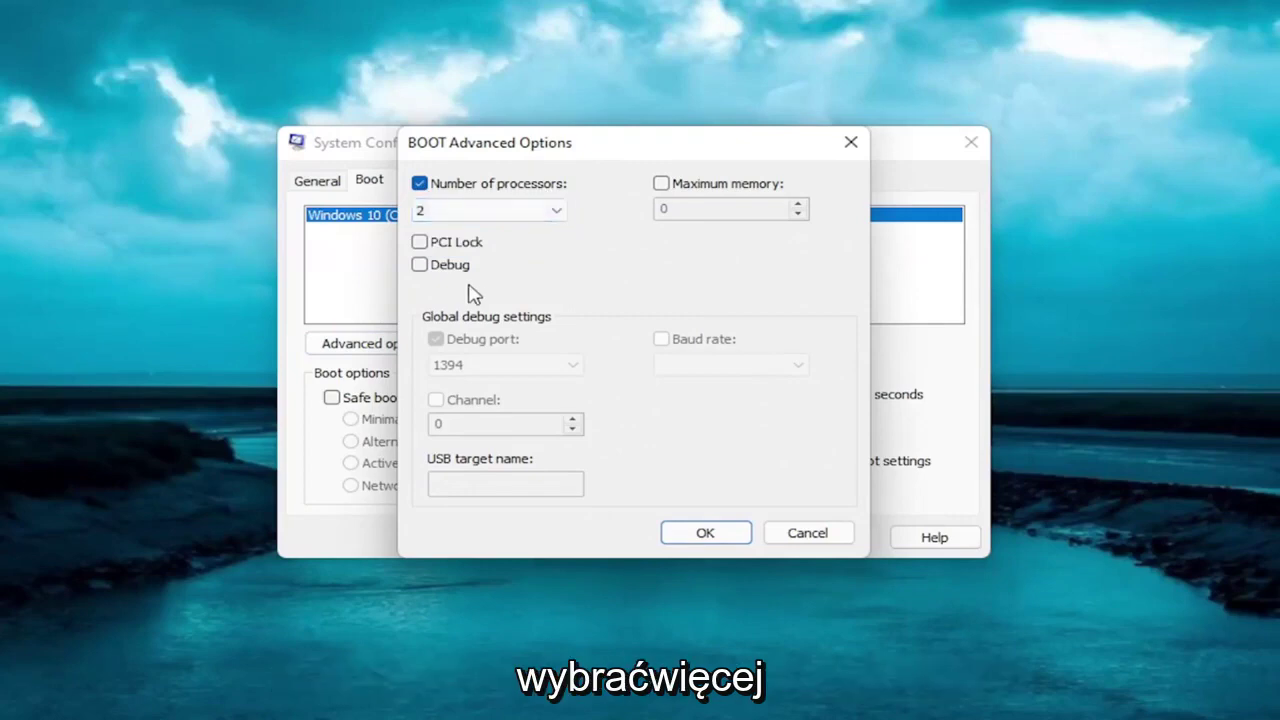
click(661, 184)
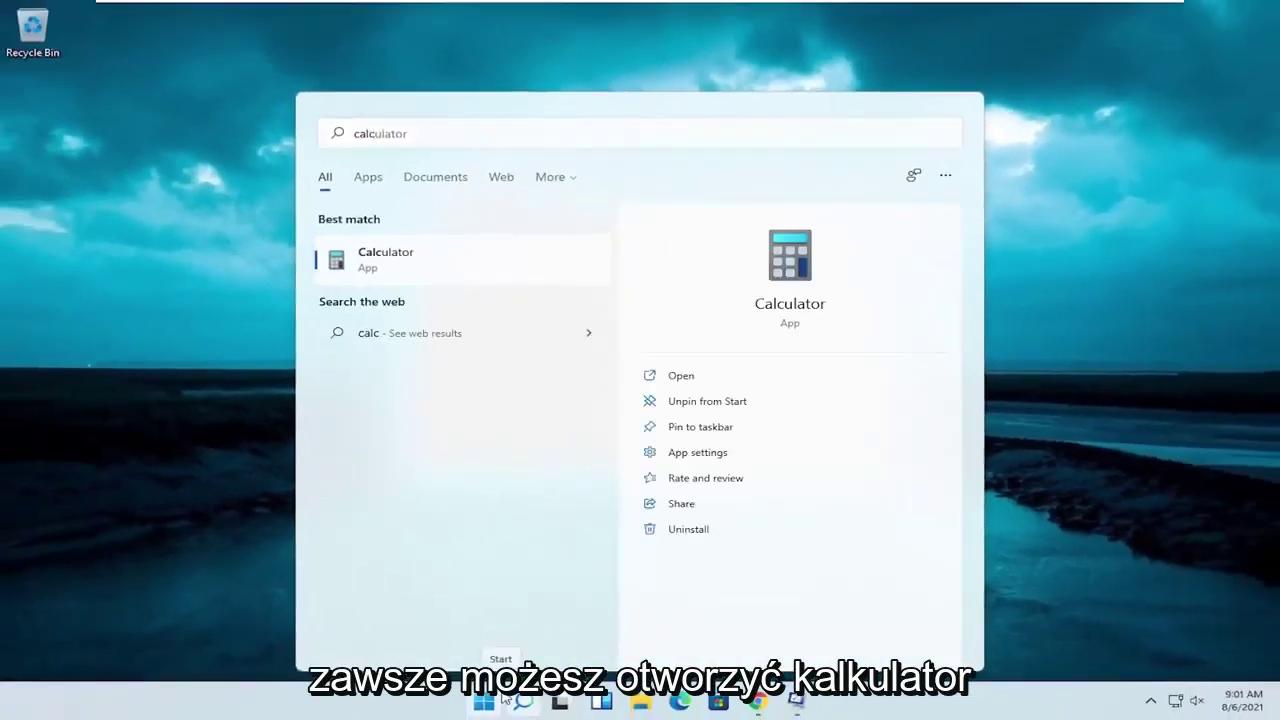
Step: Launch Calculator, compute 1,024 × 8, then multiply the 8192 result by 2
key(Return)
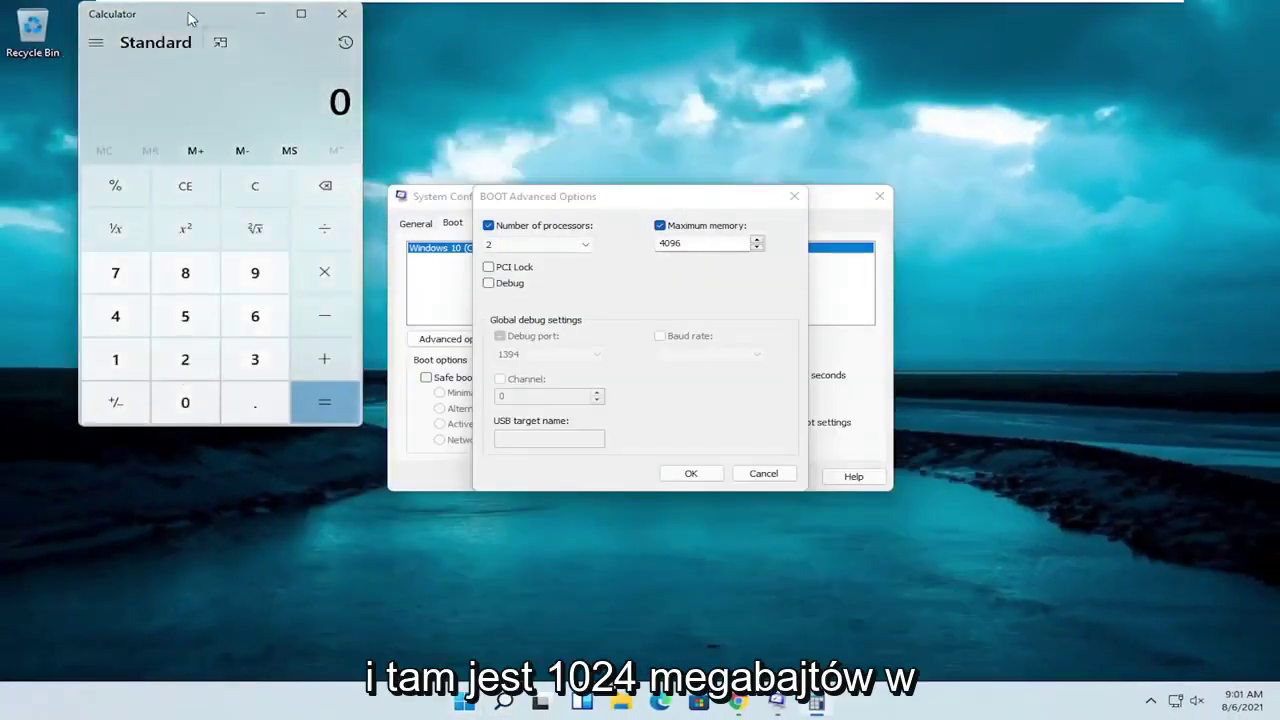
drag(190, 18, 510, 127)
text(1,024)
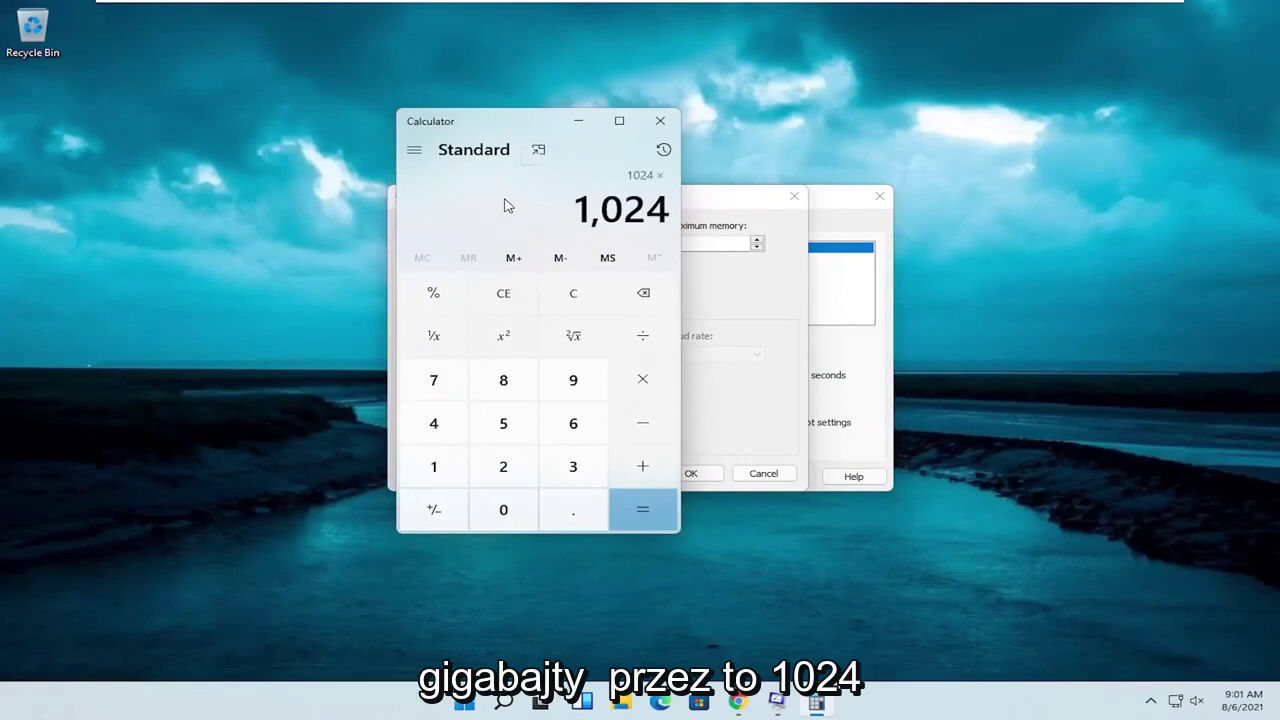
text(8)
key(Return)
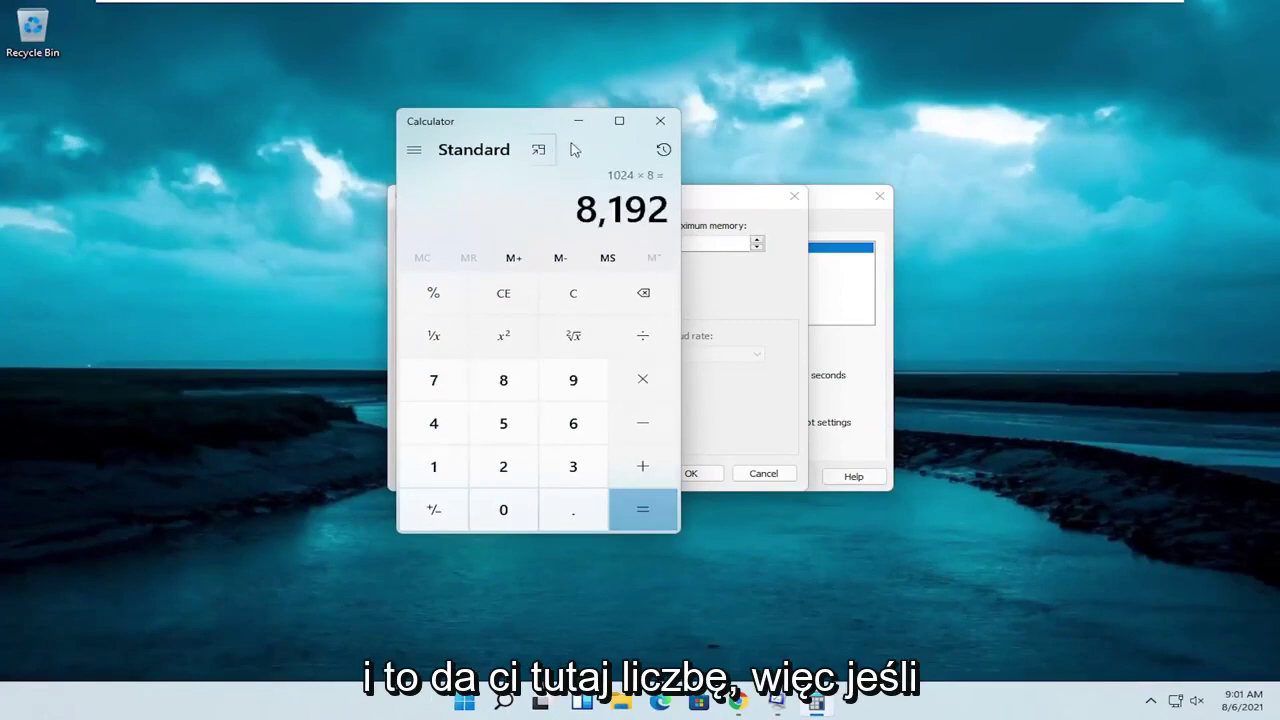
drag(573, 148, 452, 164)
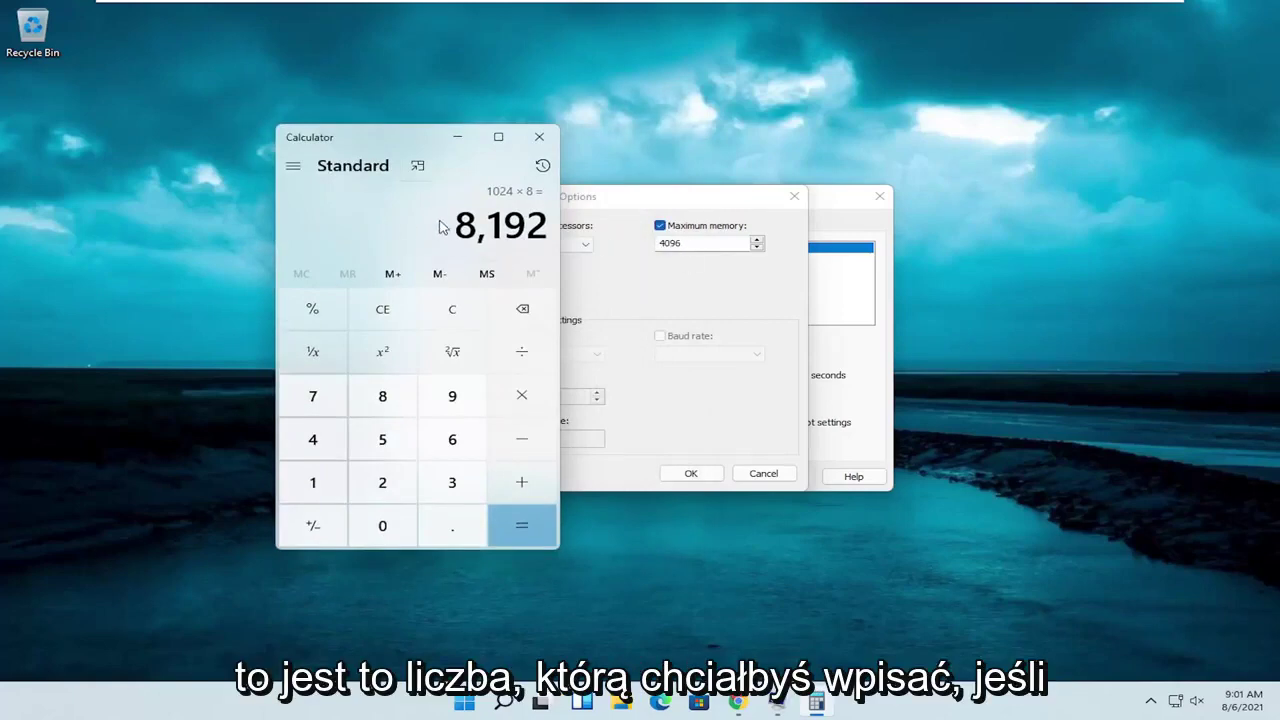
text(*2)
key(Return)
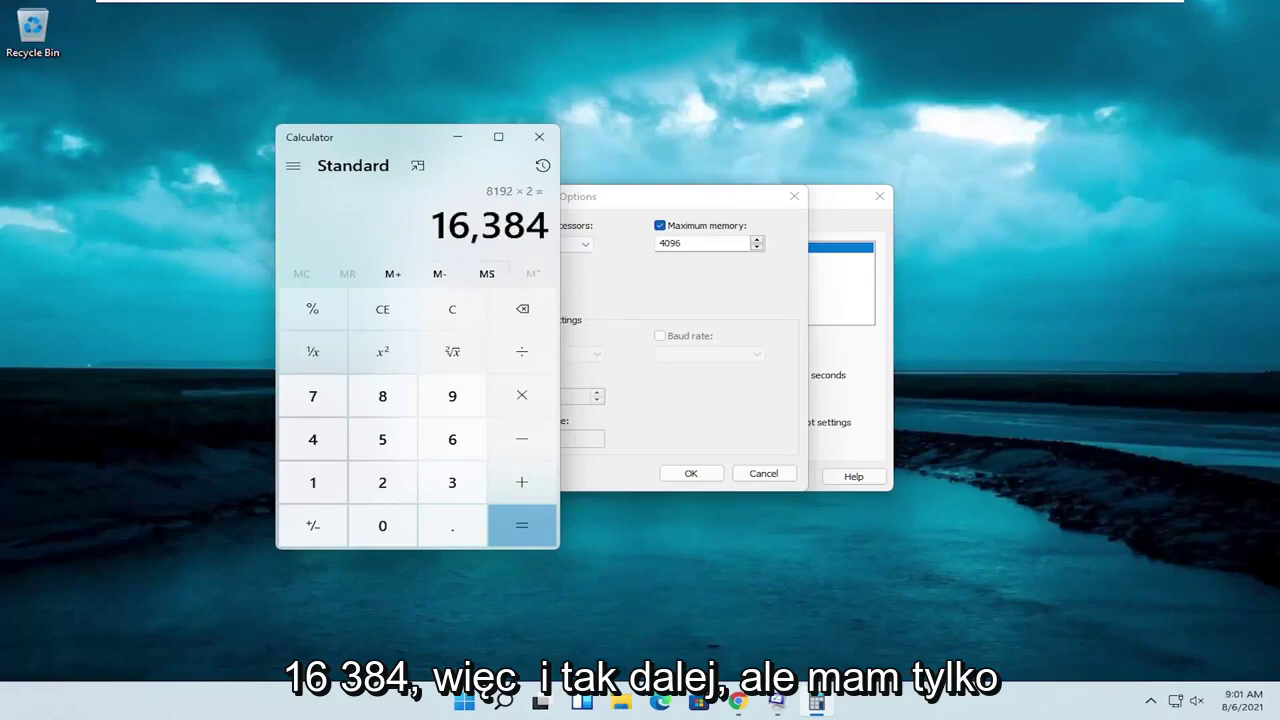
Step: Clear the display, confirm 1024 × 4 = 4096, and close Calculator
key(Escape)
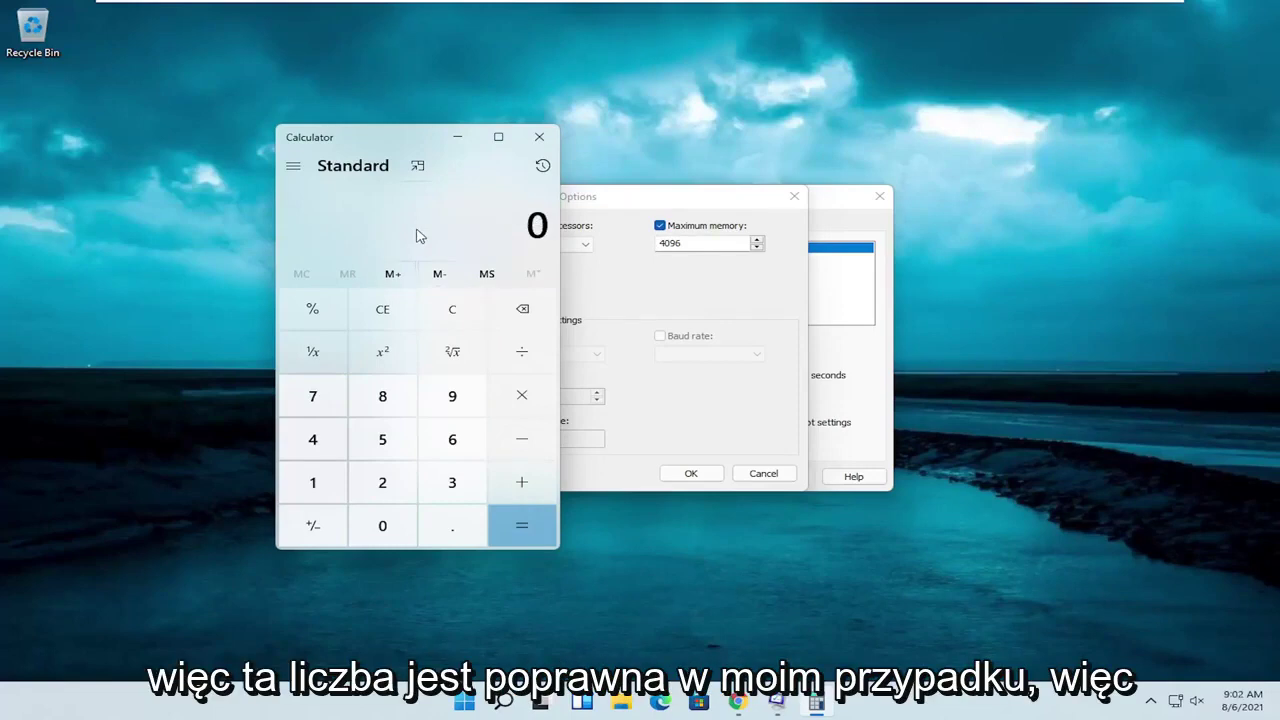
text(1024*)
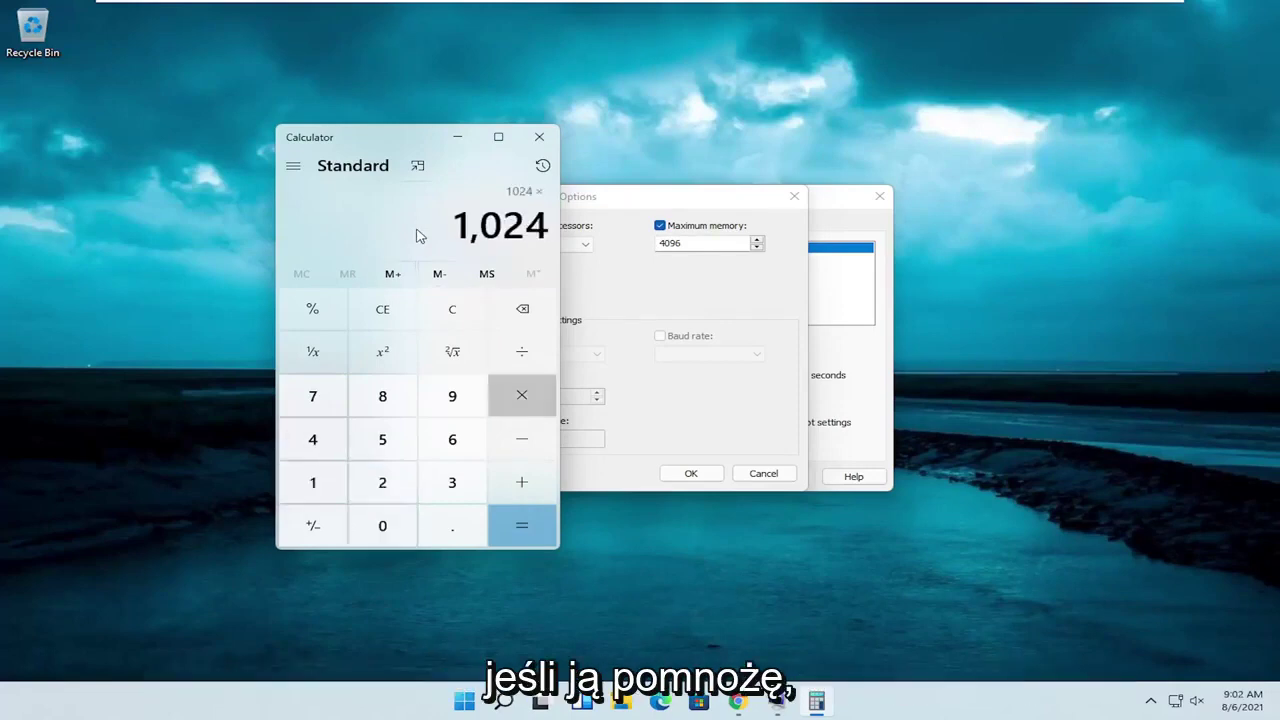
text(4)
key(Return)
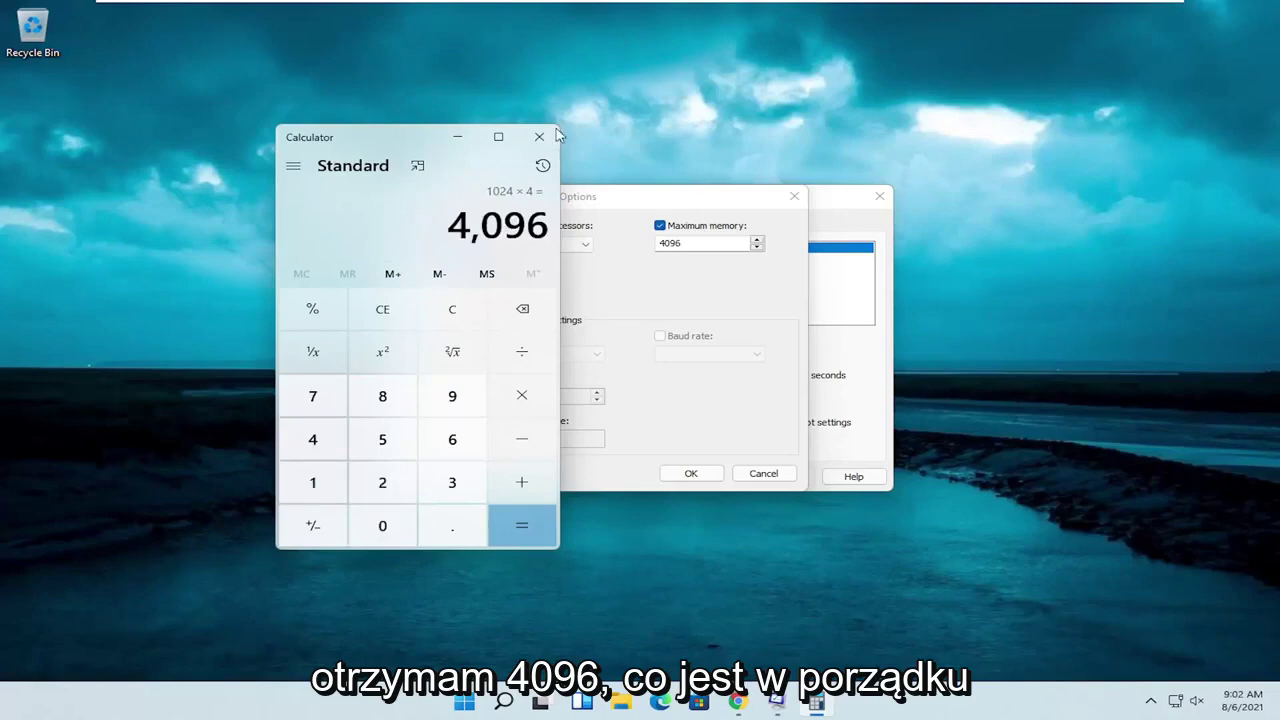
click(540, 137)
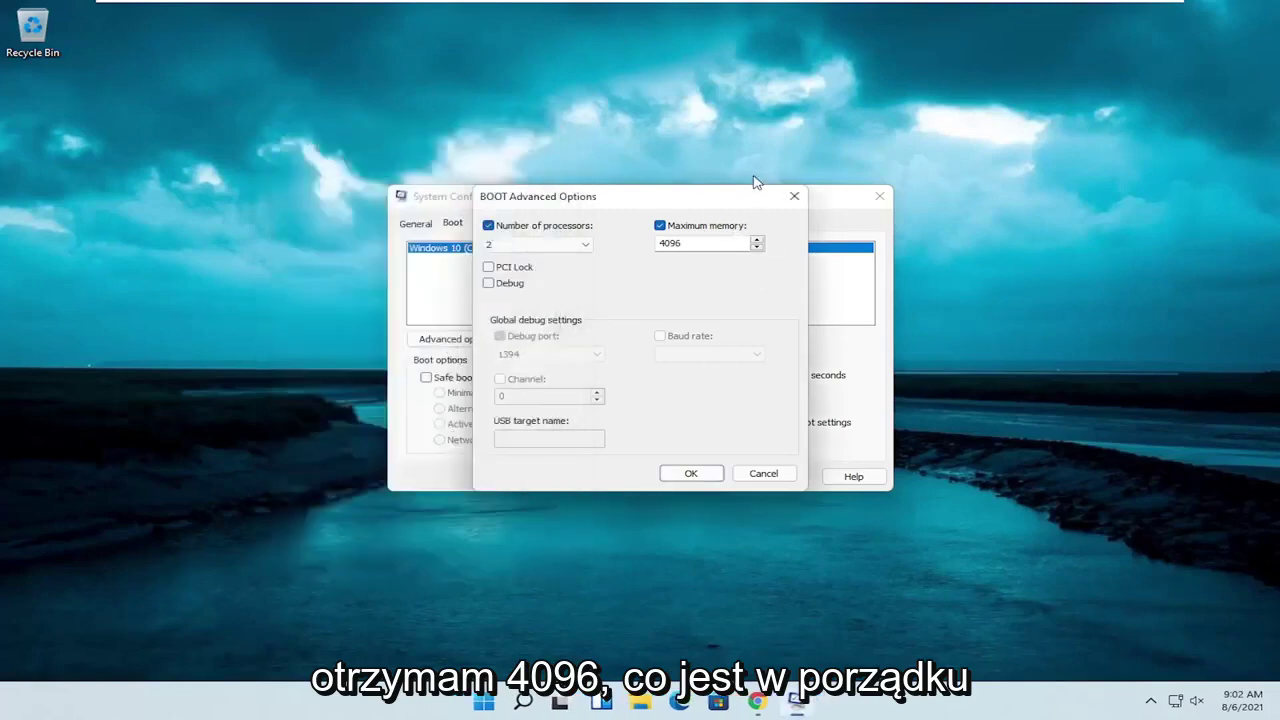
Step: Save the advanced boot options, close System Configuration, and search Windows for 'adjus'
click(692, 475)
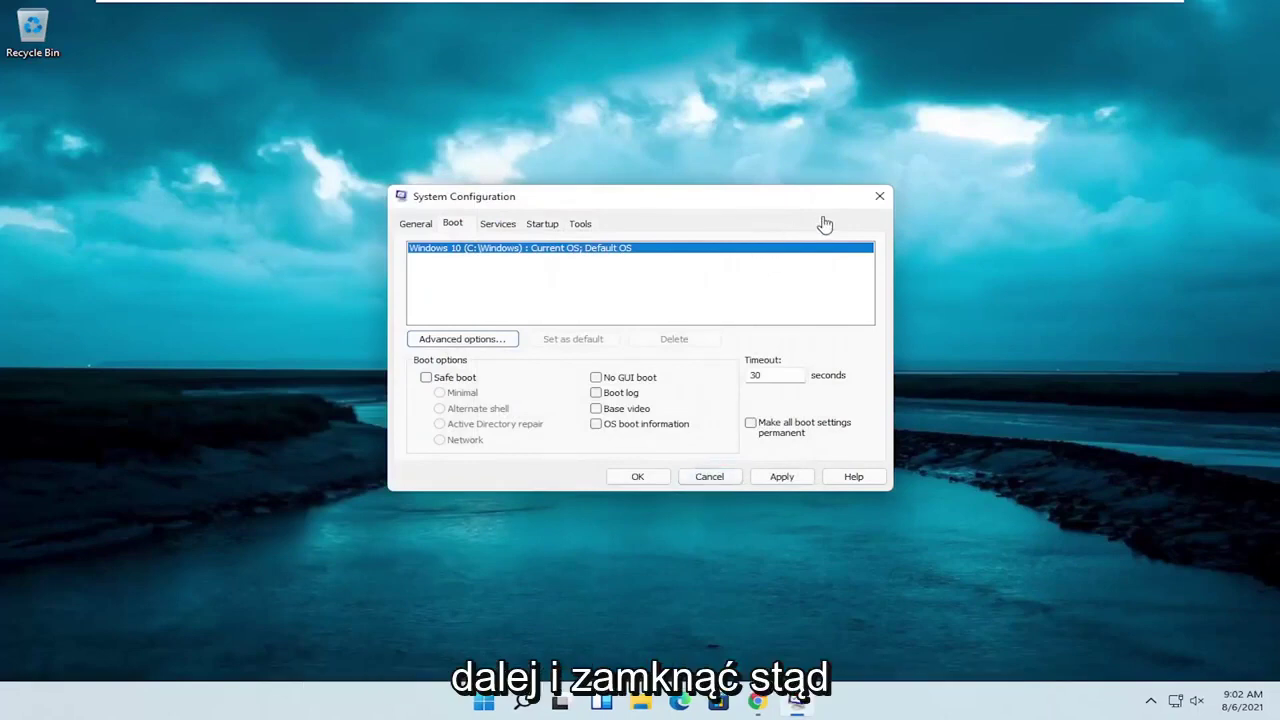
click(880, 196)
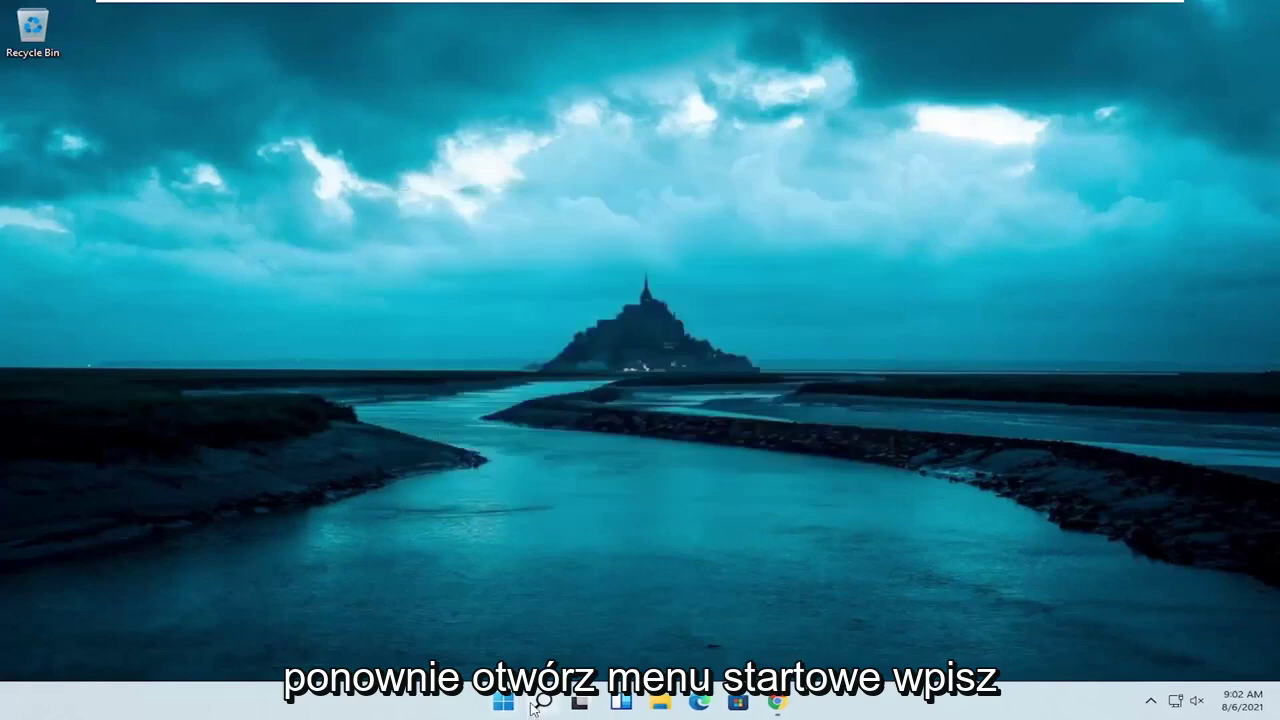
click(540, 702)
text(adjus)
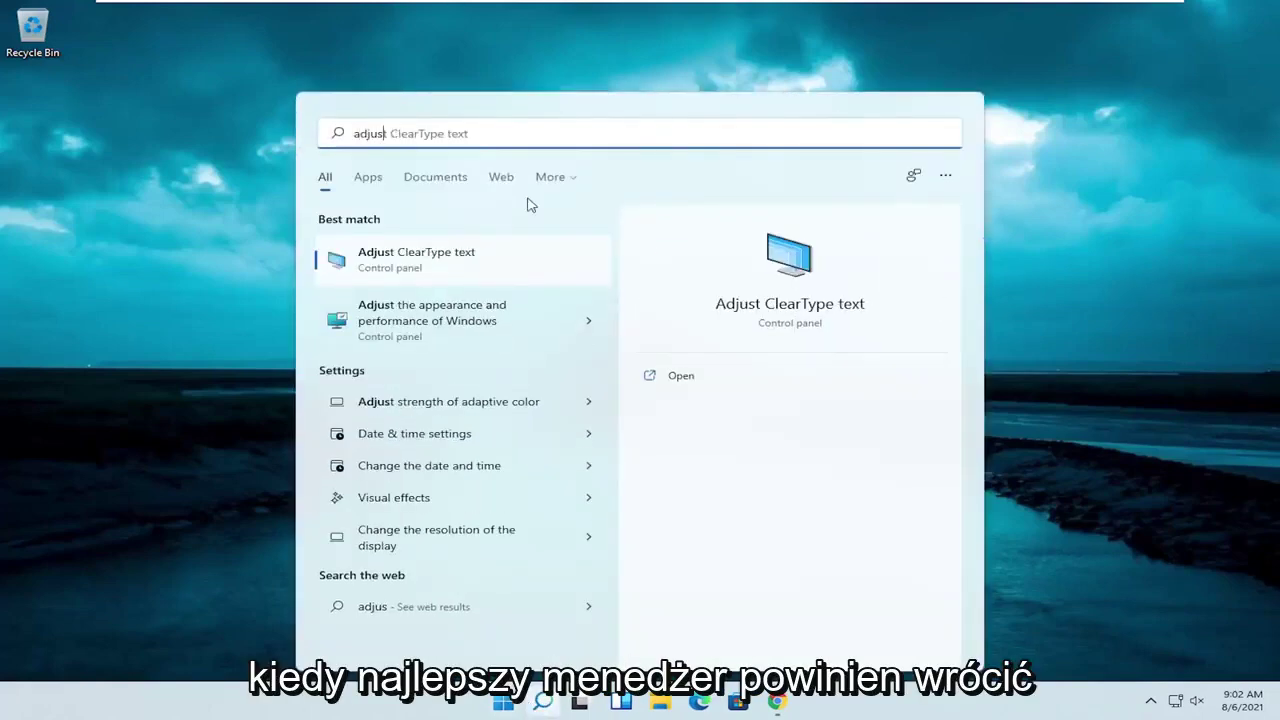
Step: Set virtual memory to automatically manage the paging file size and acknowledge the restart warning
click(459, 333)
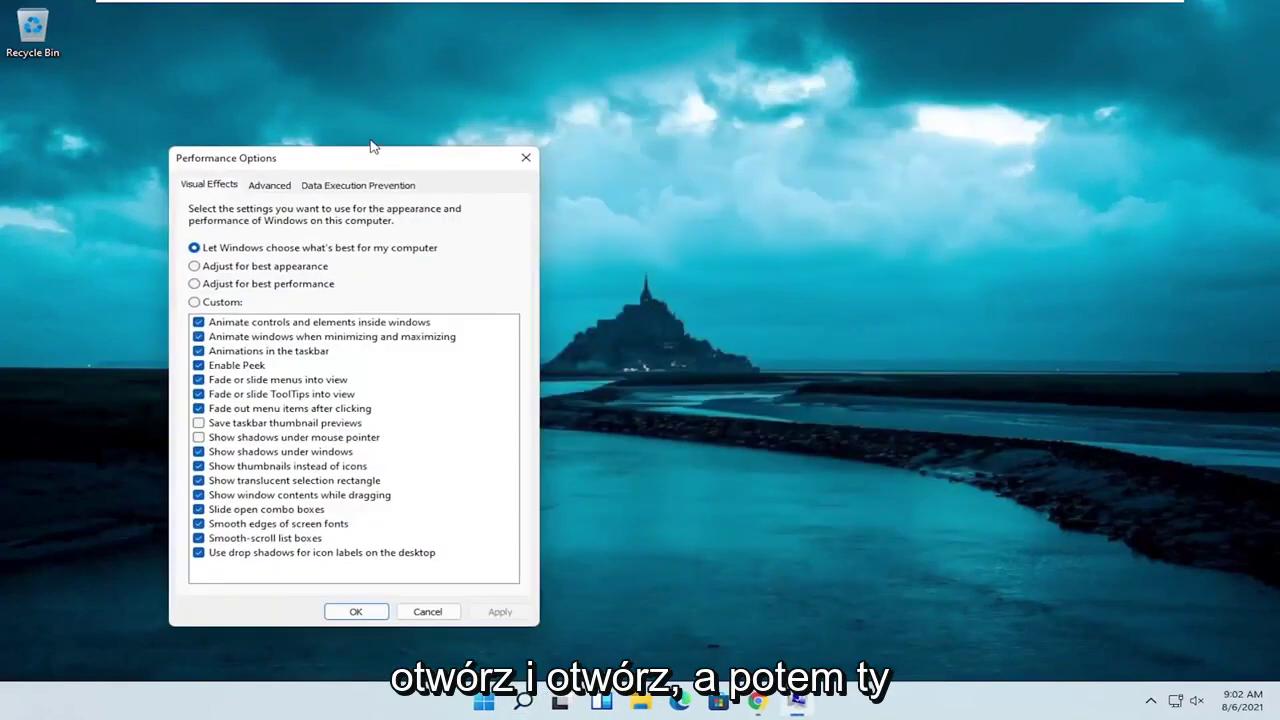
drag(373, 164, 592, 109)
click(489, 132)
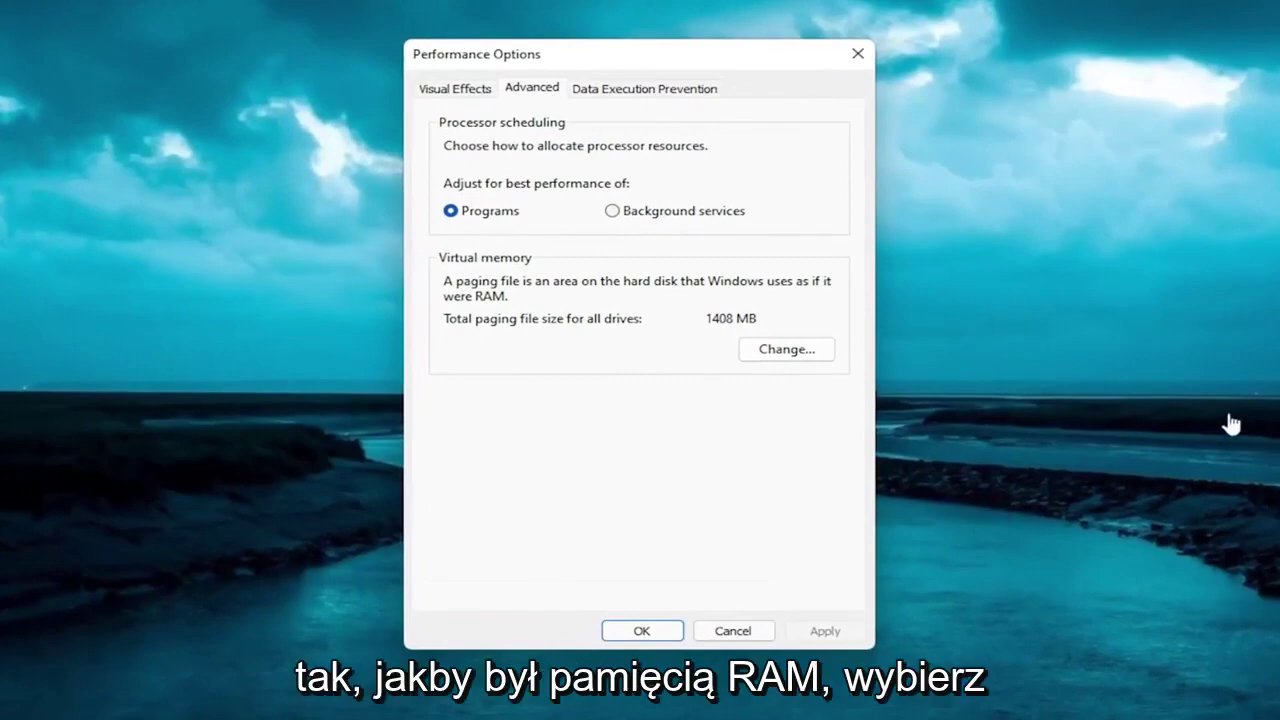
click(801, 352)
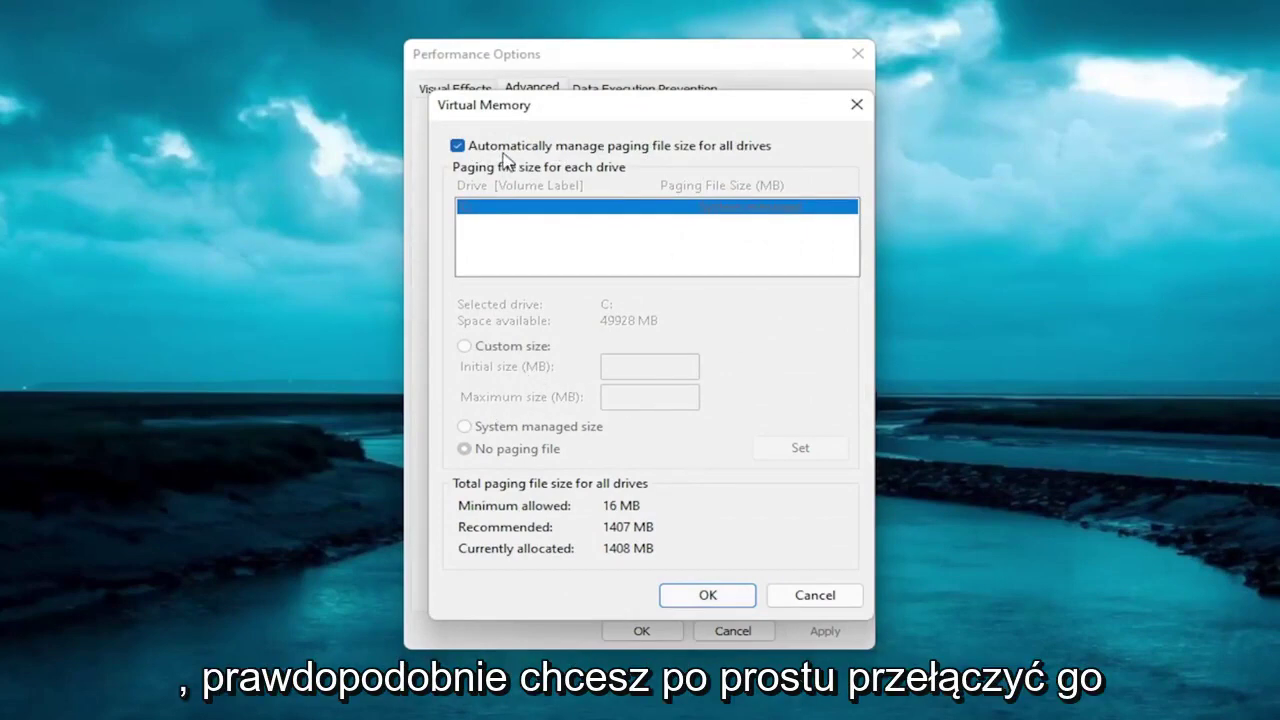
click(703, 596)
drag(705, 325, 625, 322)
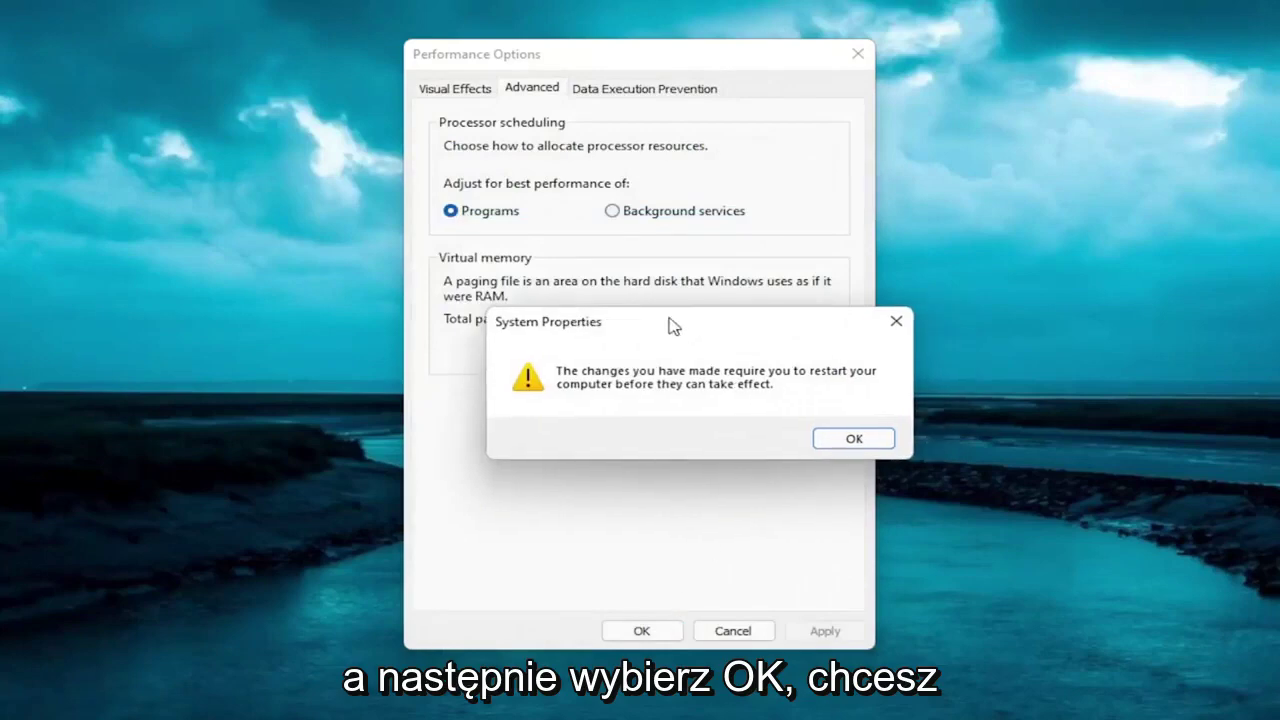
click(806, 441)
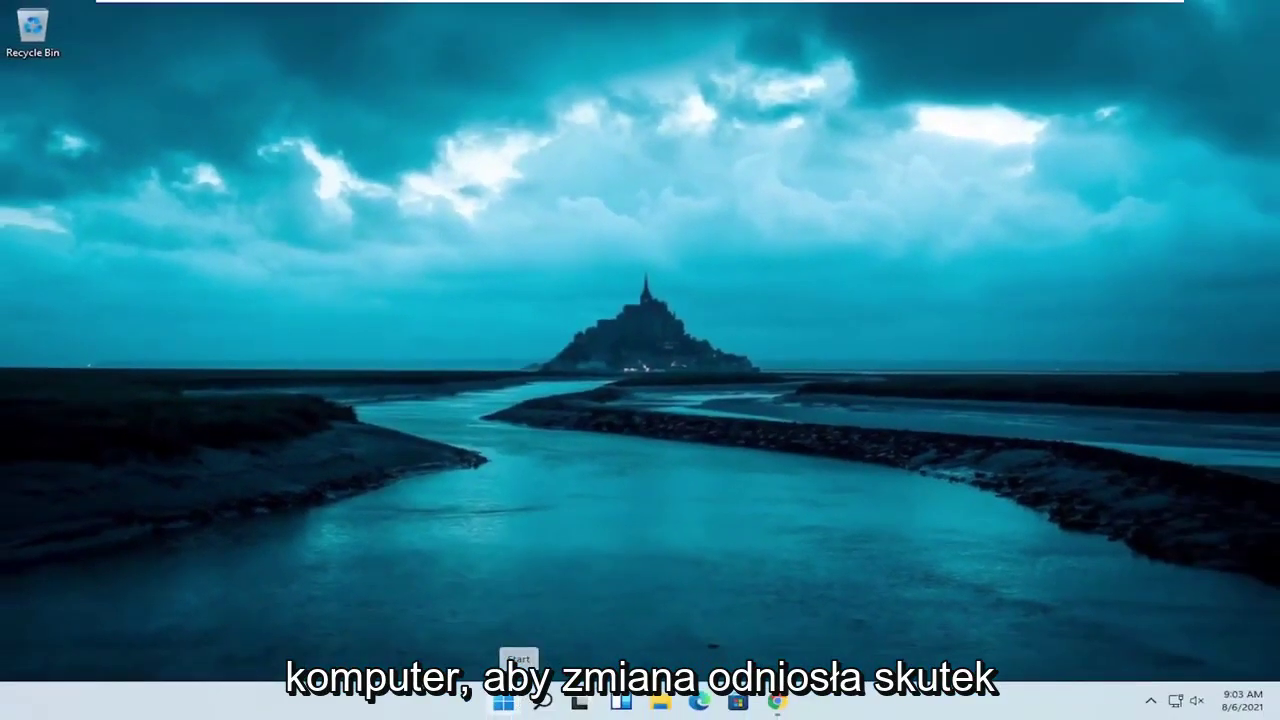
Step: Restart the computer from the Start button's right-click Shut down or sign out menu
right_click(776, 702)
key(Escape)
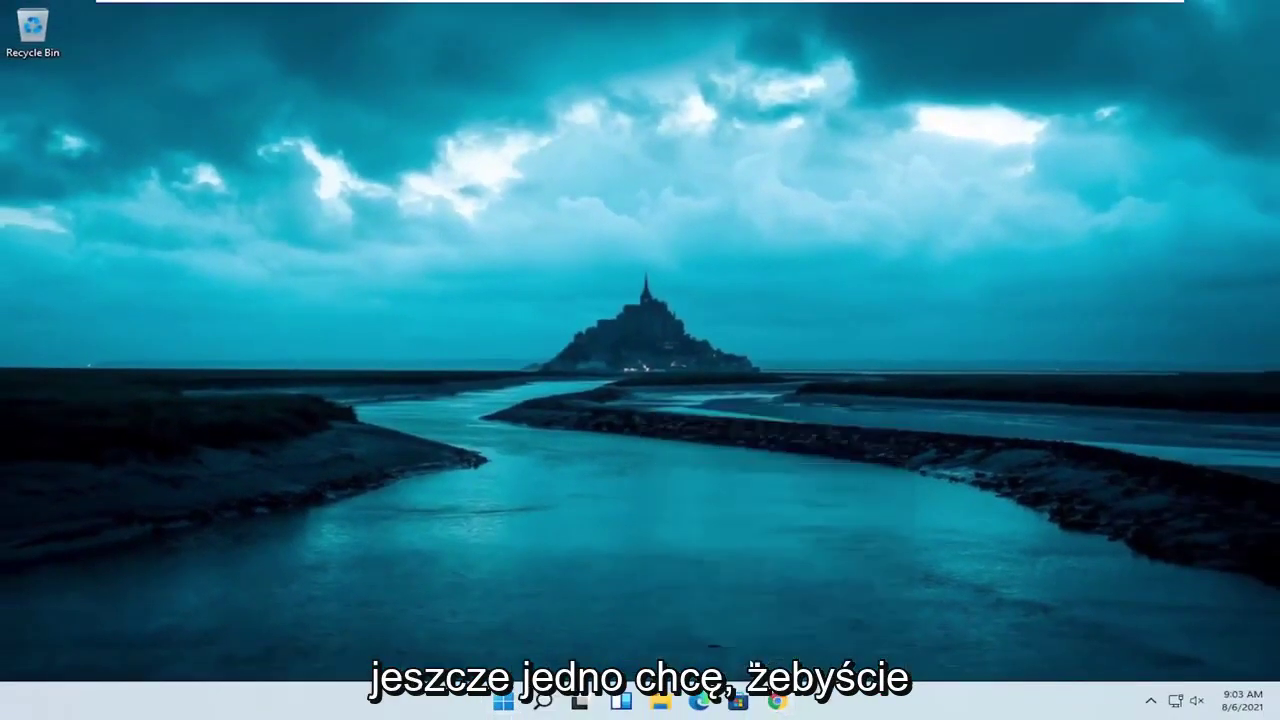
right_click(505, 703)
mouse_move(487, 637)
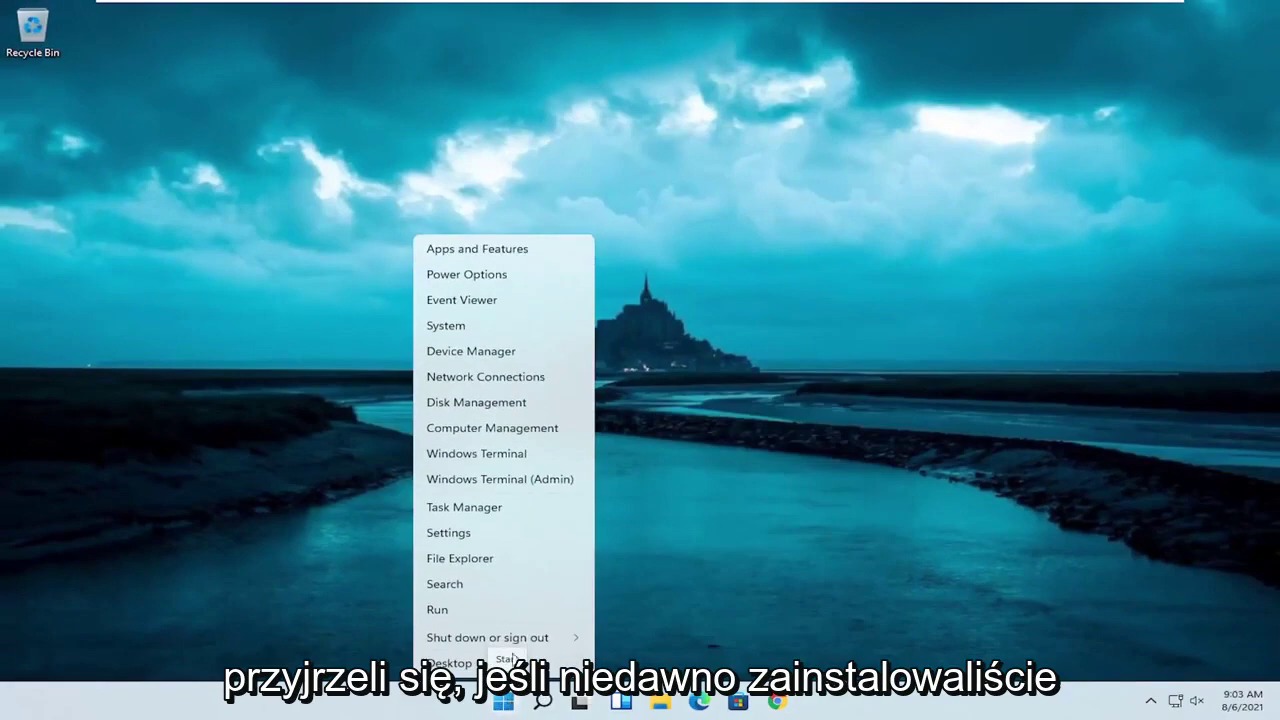
click(628, 665)
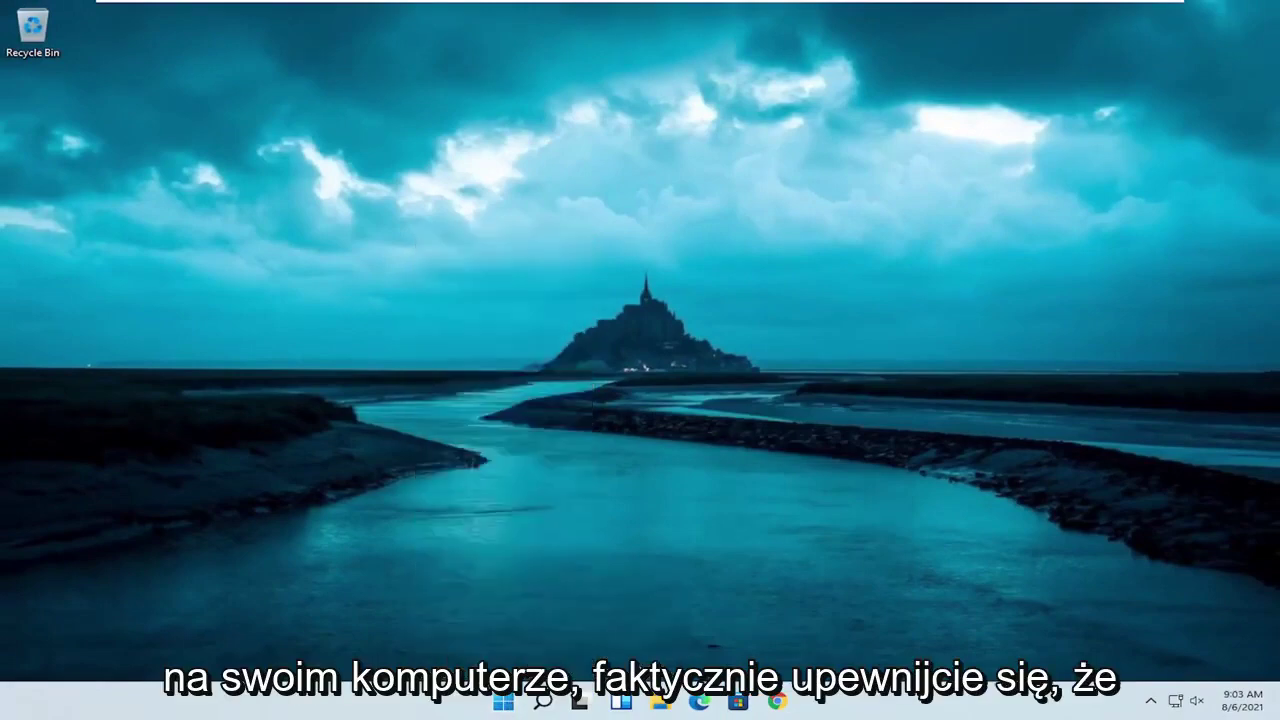